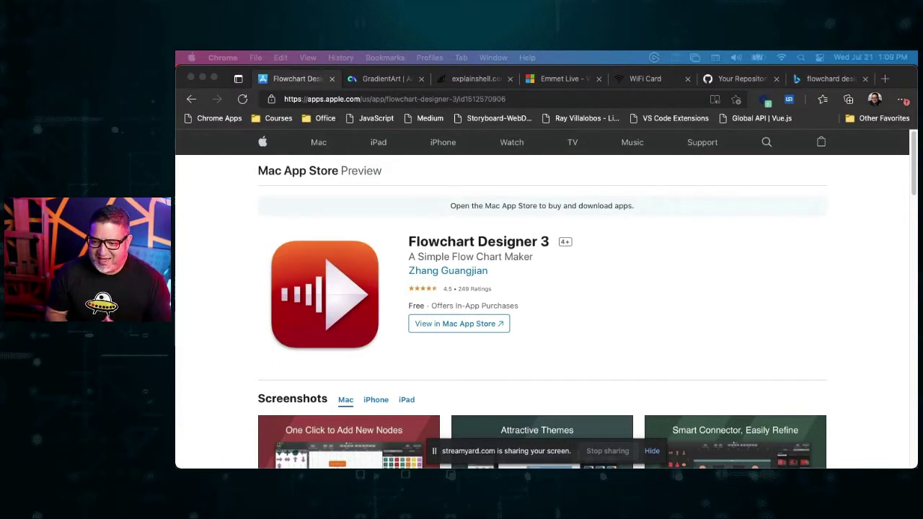
- Scroll through the page, then switch to the Flowchart Designer 3 app
scroll(414, 364, down, 2)
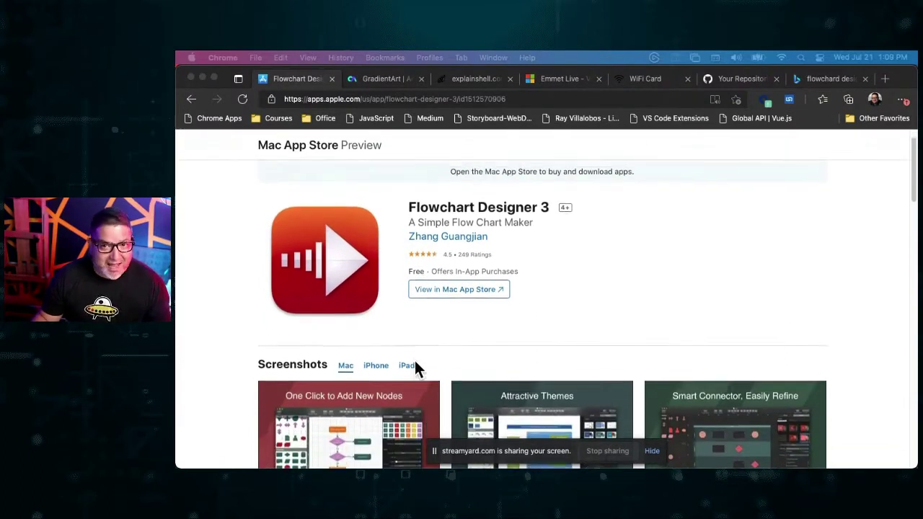
scroll(416, 360, down, 4)
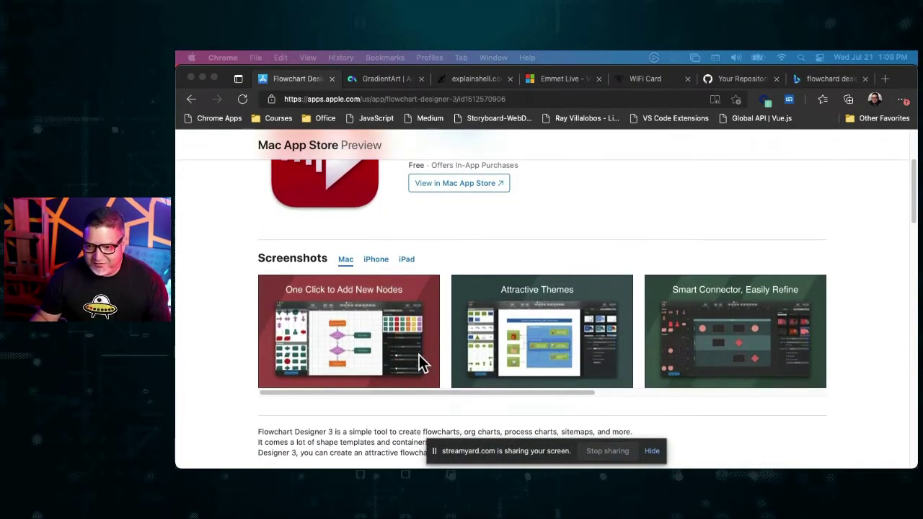
scroll(421, 351, down, 1)
scroll(421, 358, down, 1)
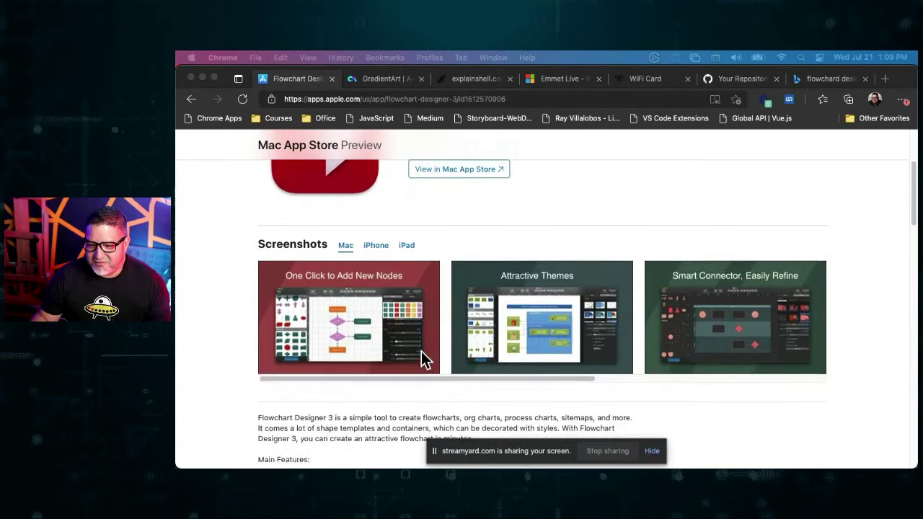
scroll(421, 351, up, 2)
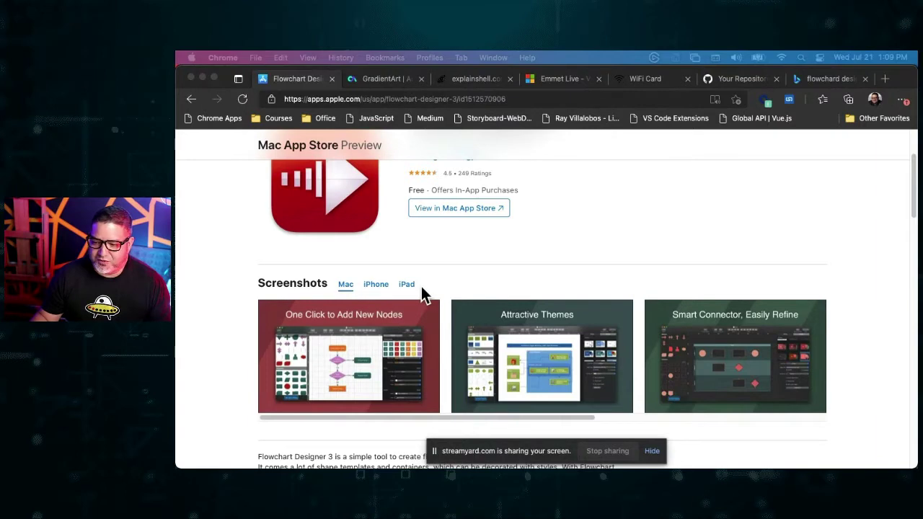
scroll(441, 361, down, 1)
scroll(443, 356, down, 4)
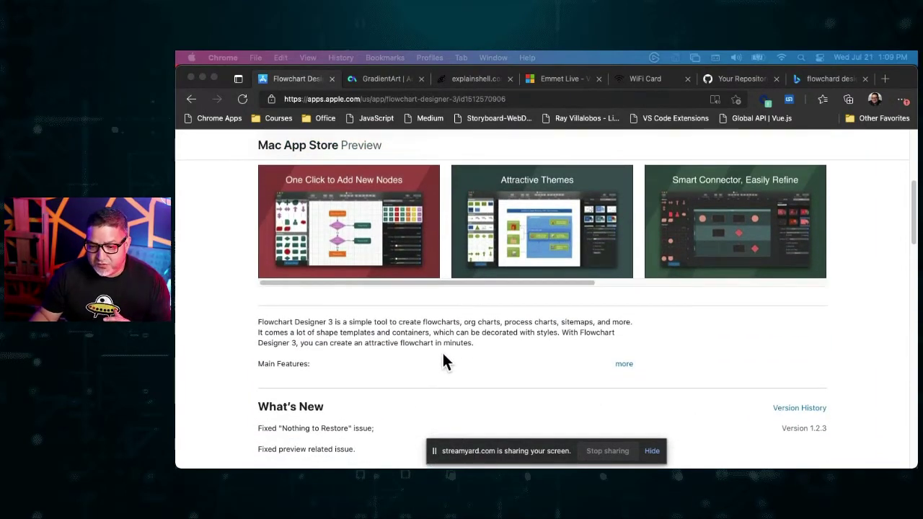
scroll(443, 362, down, 1)
mouse_move(421, 450)
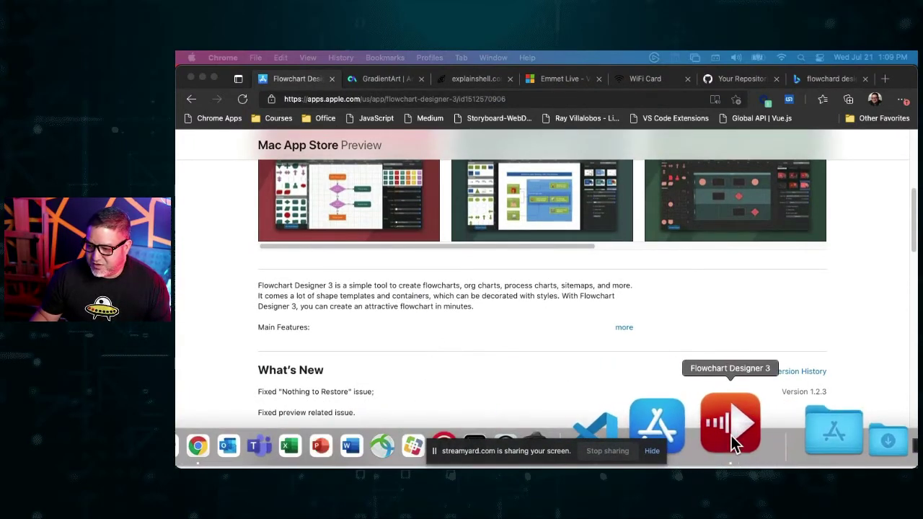
click(730, 435)
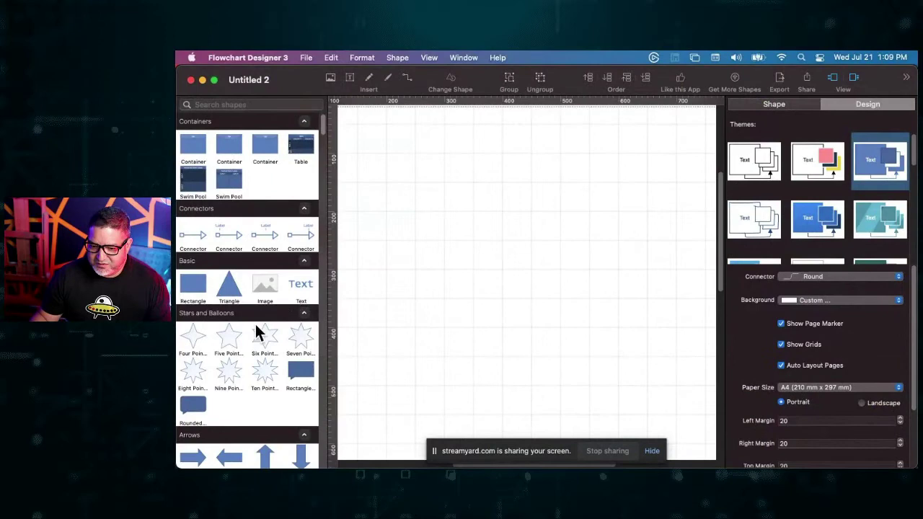
- Draw a rectangle labelled 'Start' near the canvas top-left, deleting a stray test connector
click(199, 295)
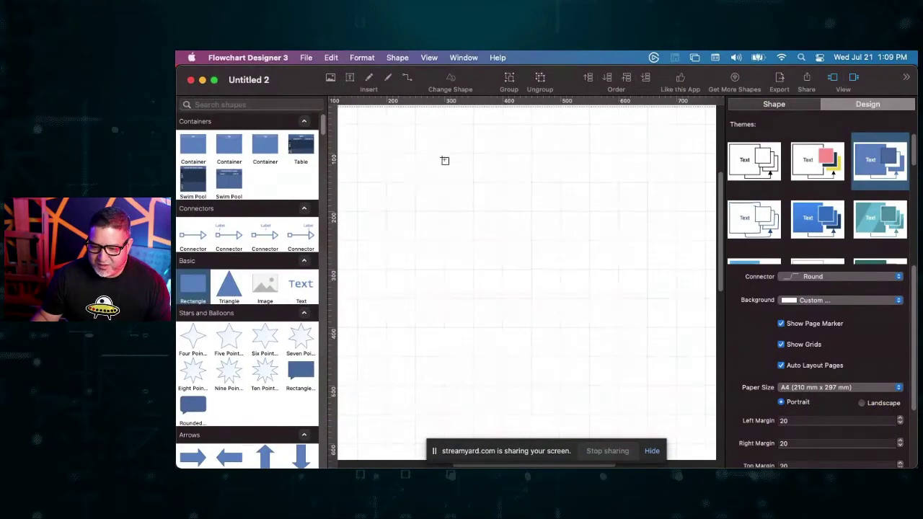
drag(409, 171, 475, 207)
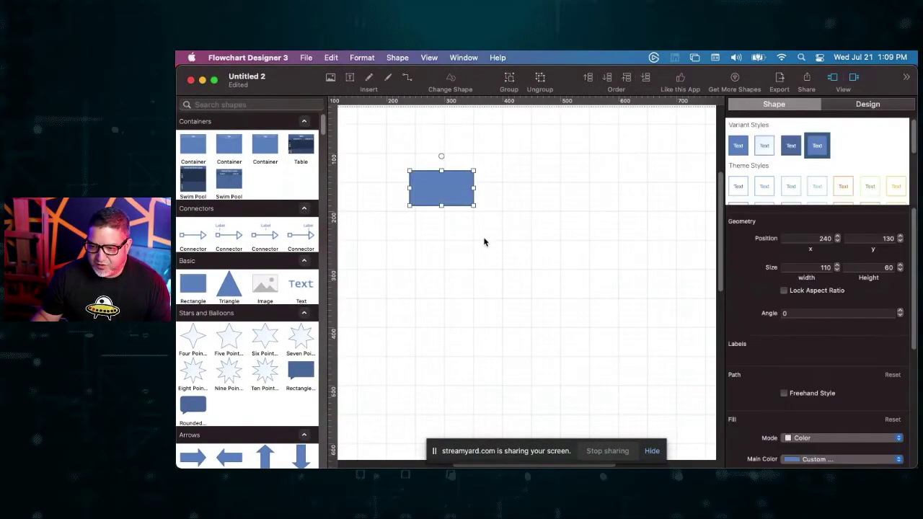
double_click(446, 189)
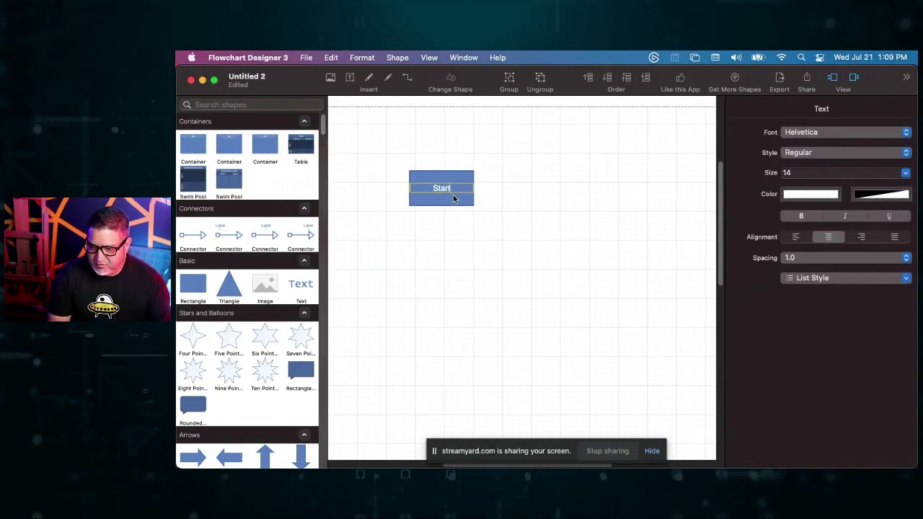
click(462, 267)
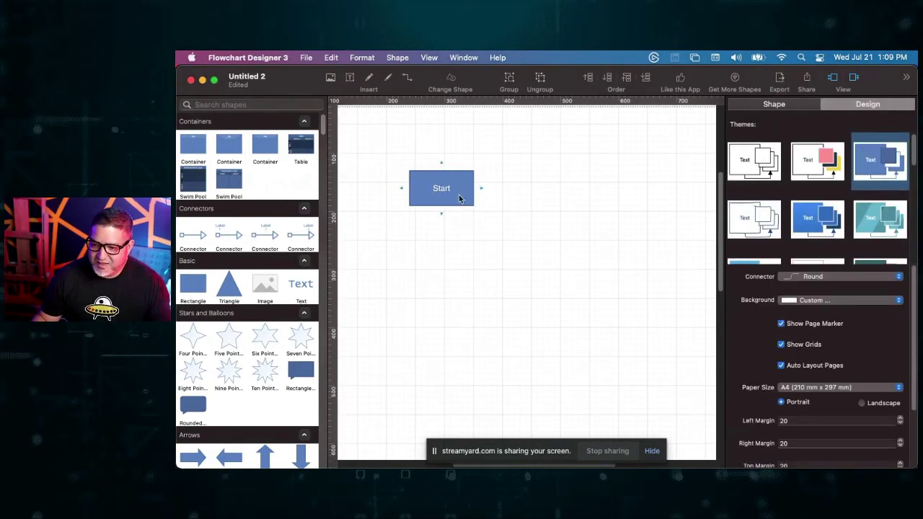
drag(481, 188, 569, 158)
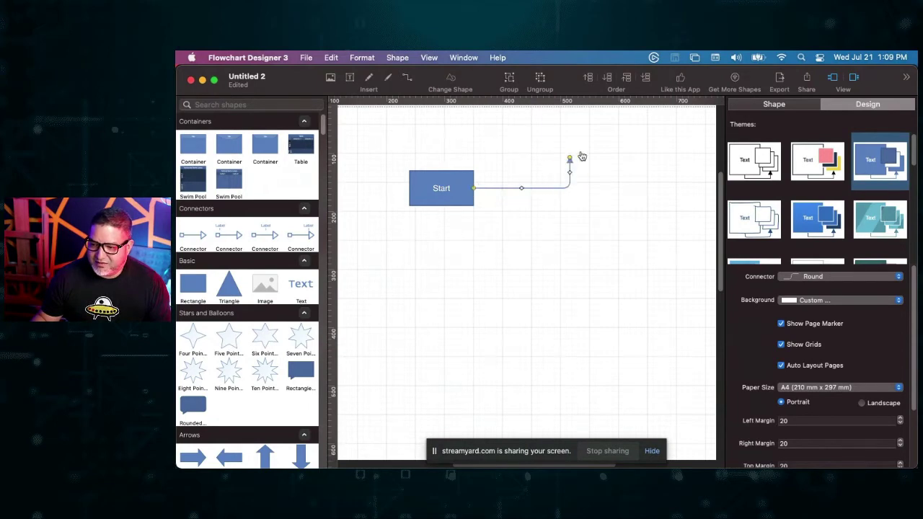
key(BackSpace)
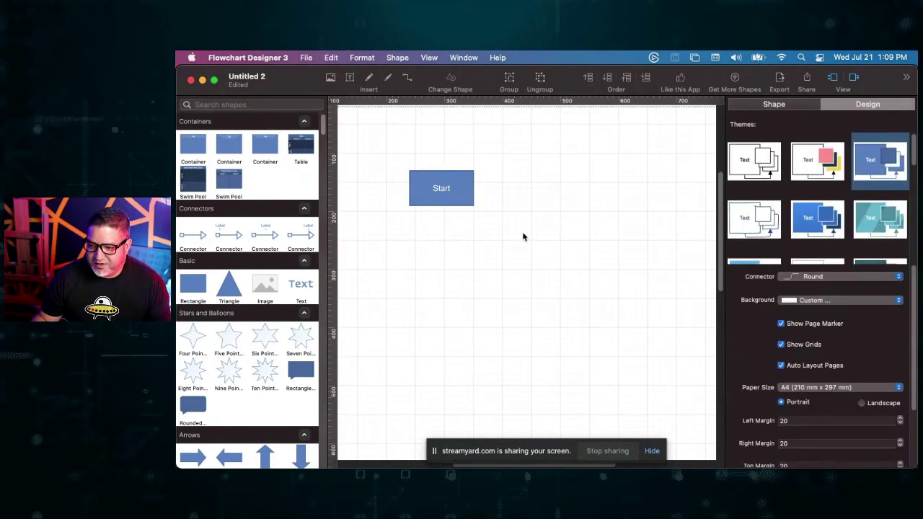
- Add a second rectangle right of Start and label it 'First Step'
drag(193, 289, 550, 191)
double_click(552, 190)
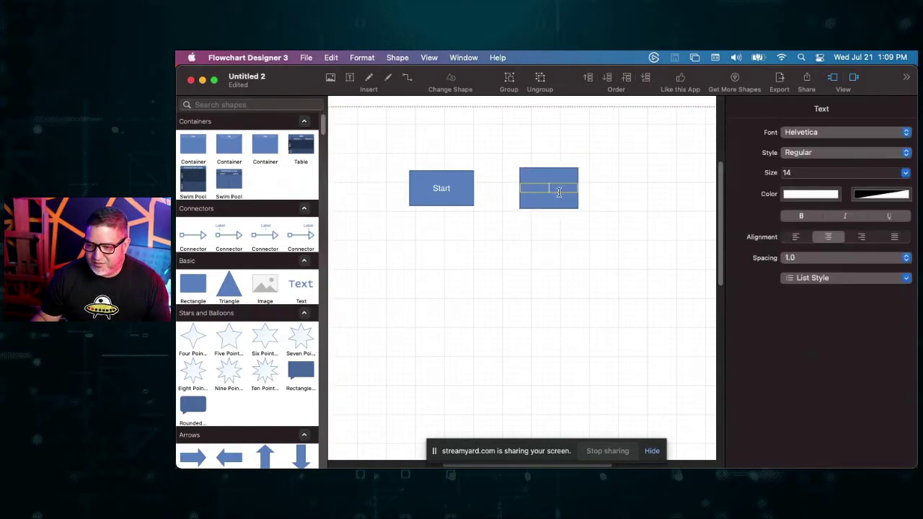
text(First Step)
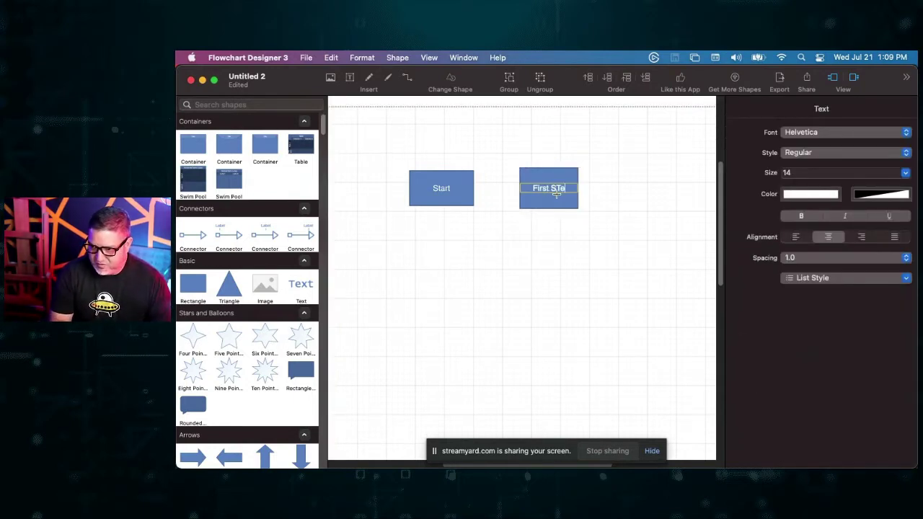
click(565, 258)
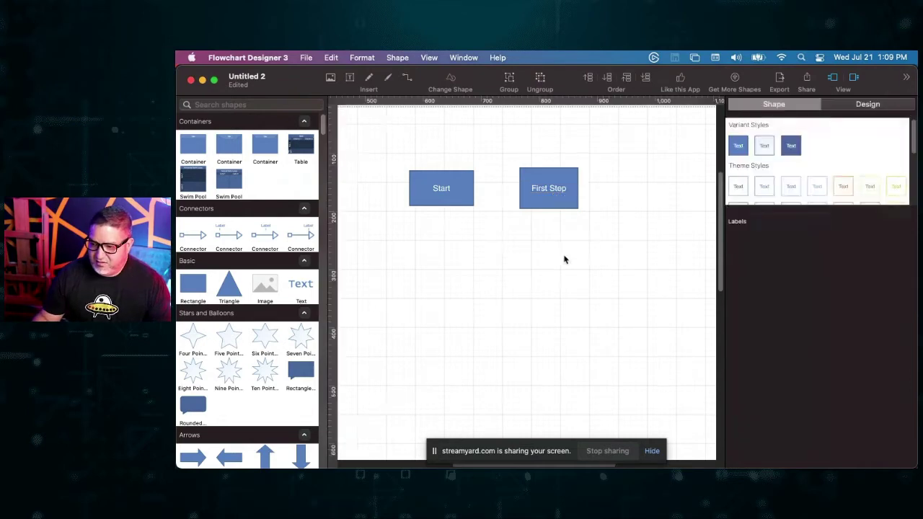
- Connect Start to the top of First Step with an arrow
click(432, 196)
drag(472, 189, 546, 165)
drag(643, 233, 554, 258)
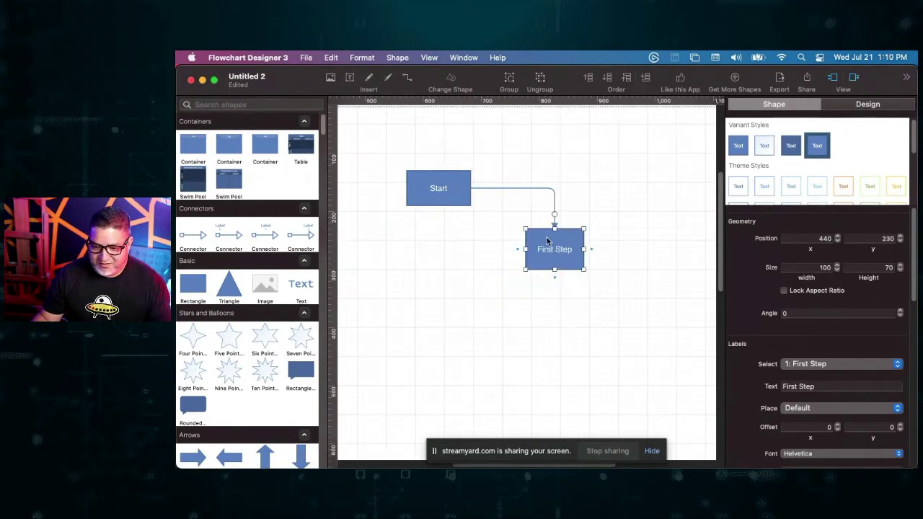
- Label the connector between Start and First Step 'Text Explanation'
click(536, 189)
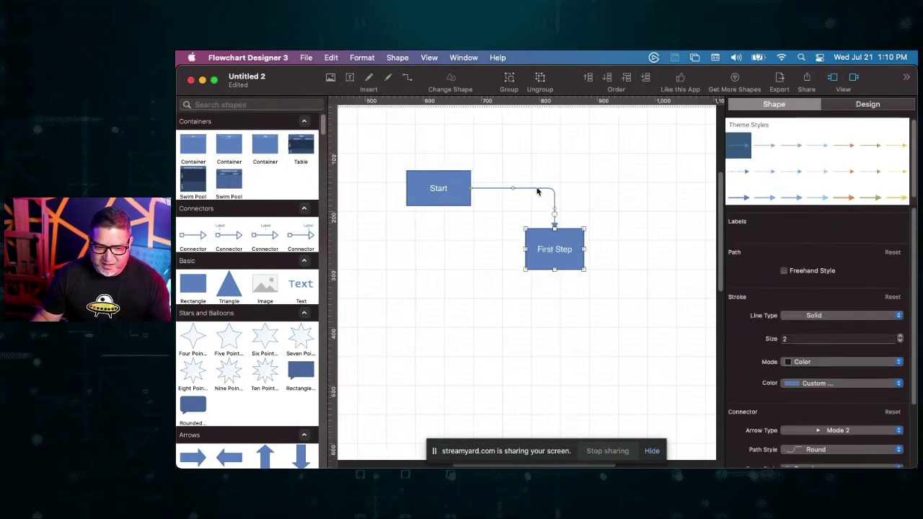
double_click(535, 188)
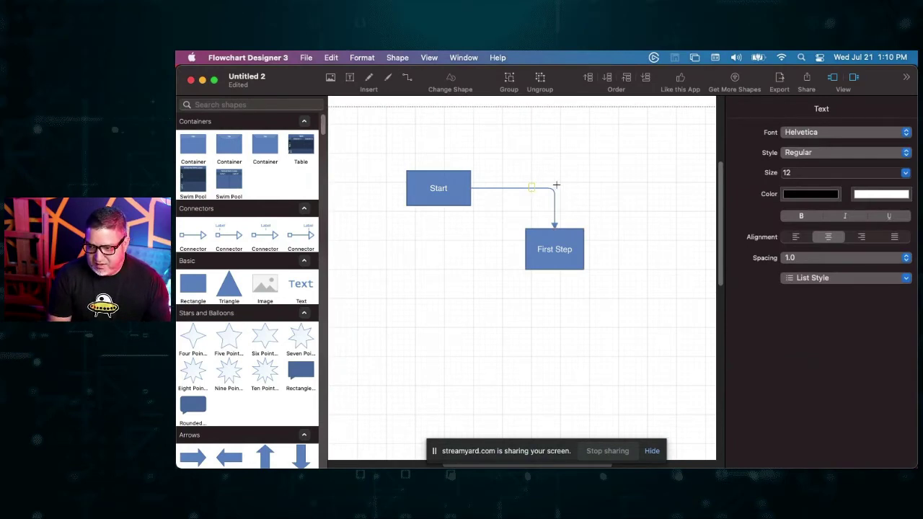
text(Yes)
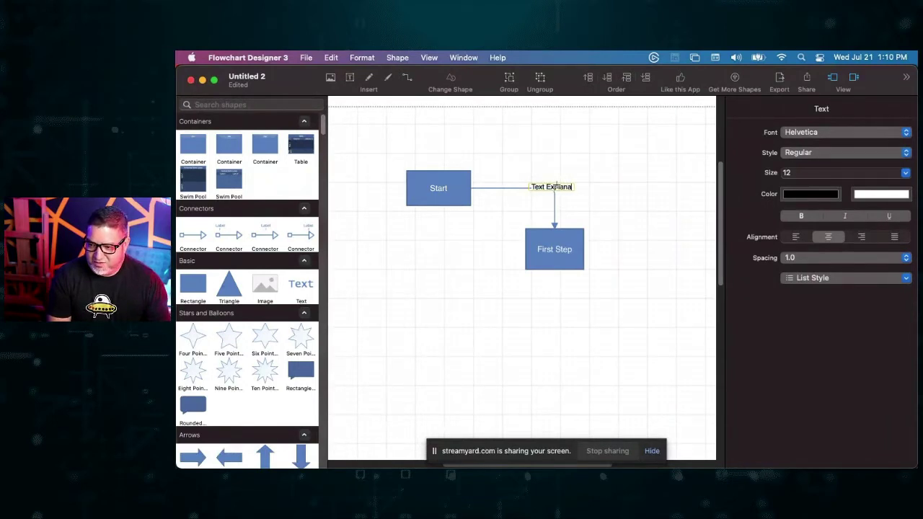
click(445, 232)
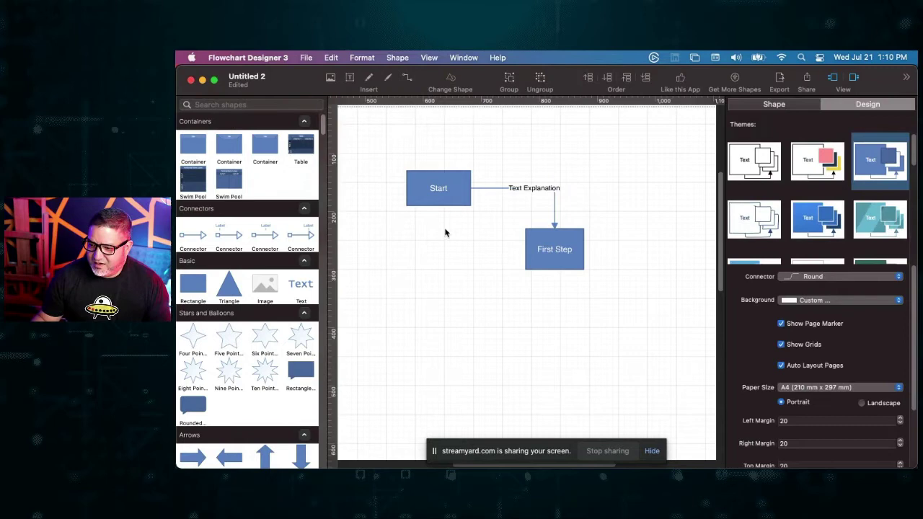
- Preview the teal and blue themes, then apply the orange theme to the diagram
click(858, 216)
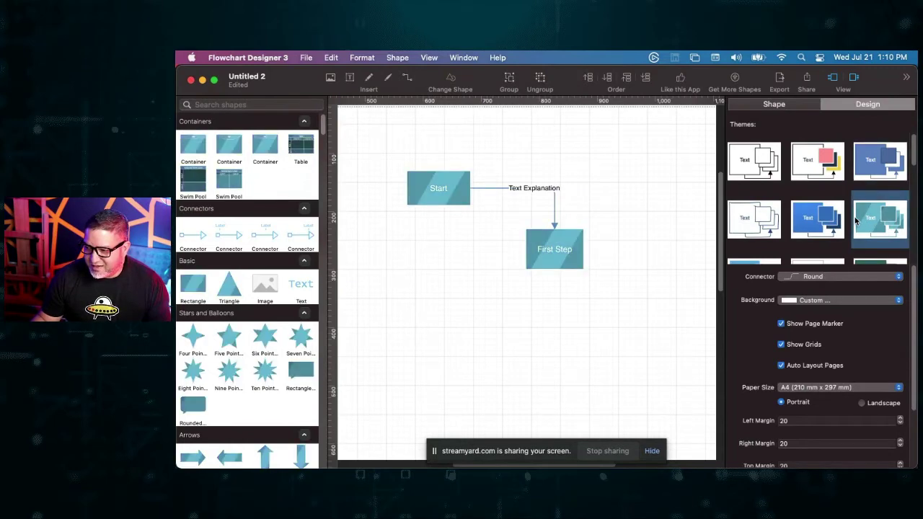
click(879, 167)
scroll(858, 189, down, 2)
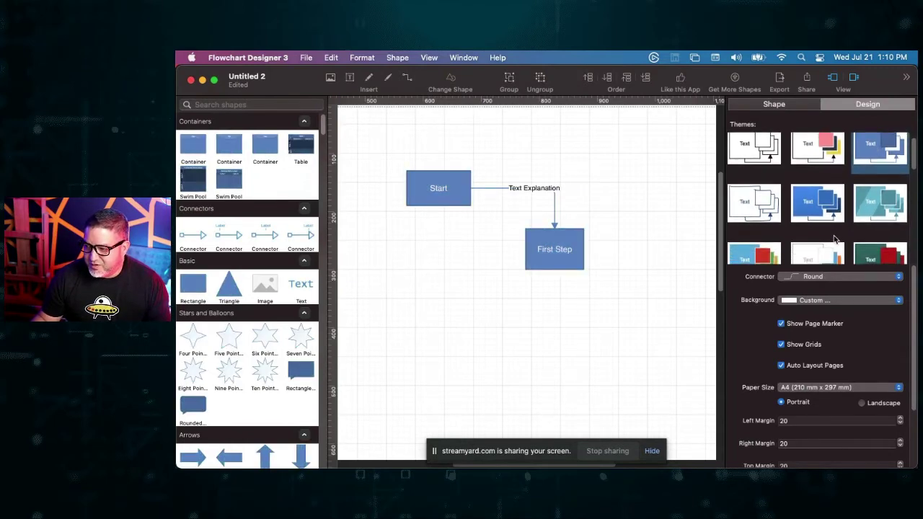
click(744, 239)
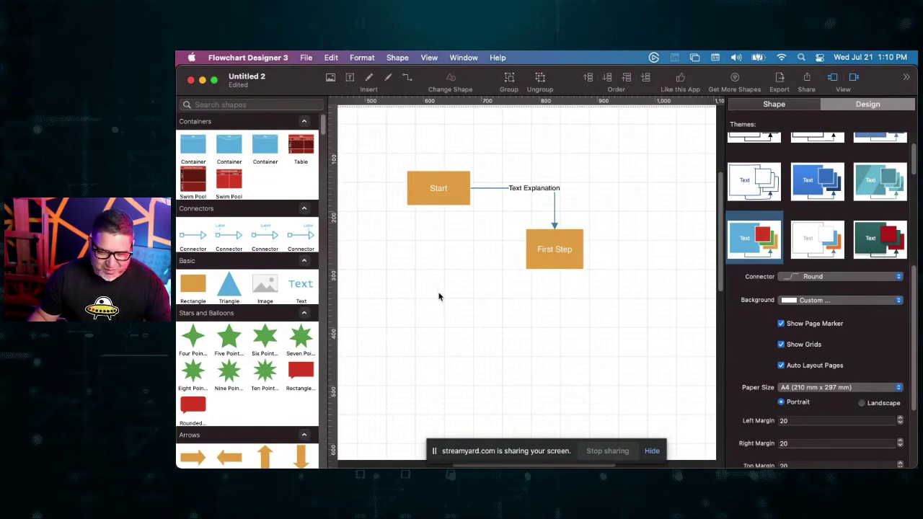
scroll(233, 403, down, 5)
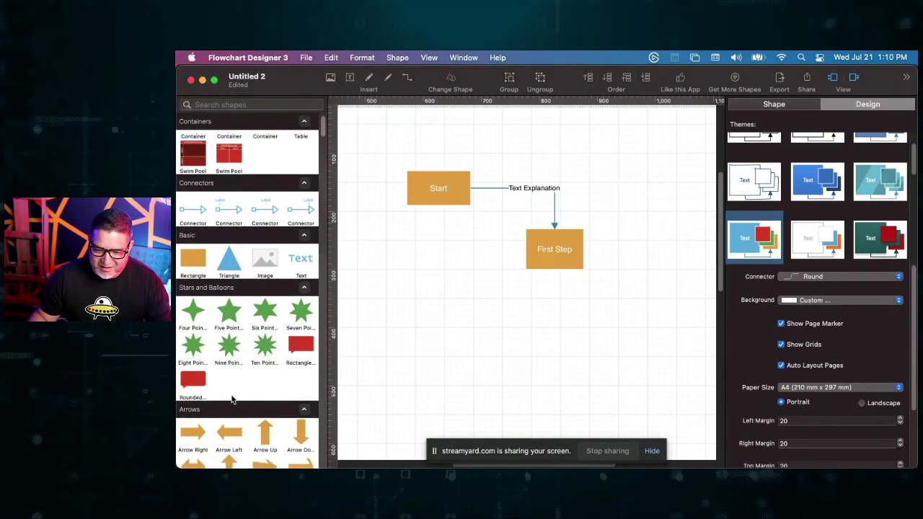
scroll(231, 404, down, 6)
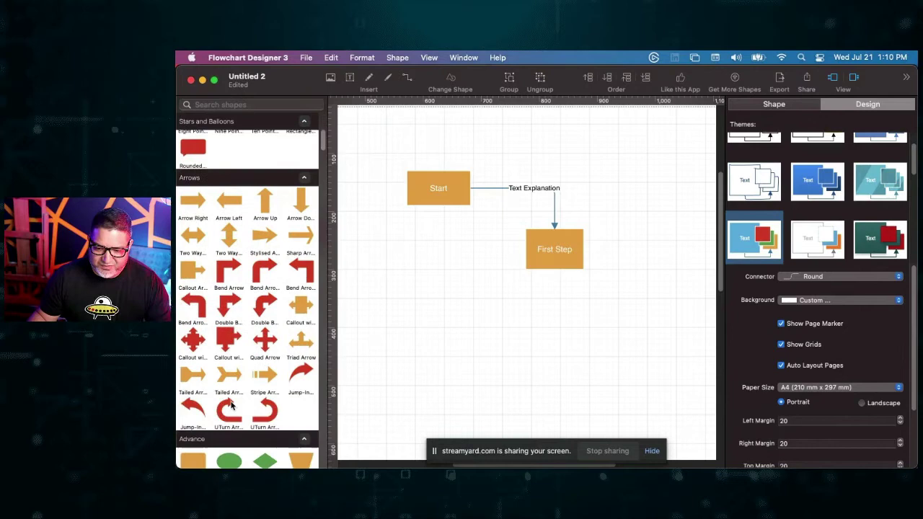
scroll(230, 403, up, 10)
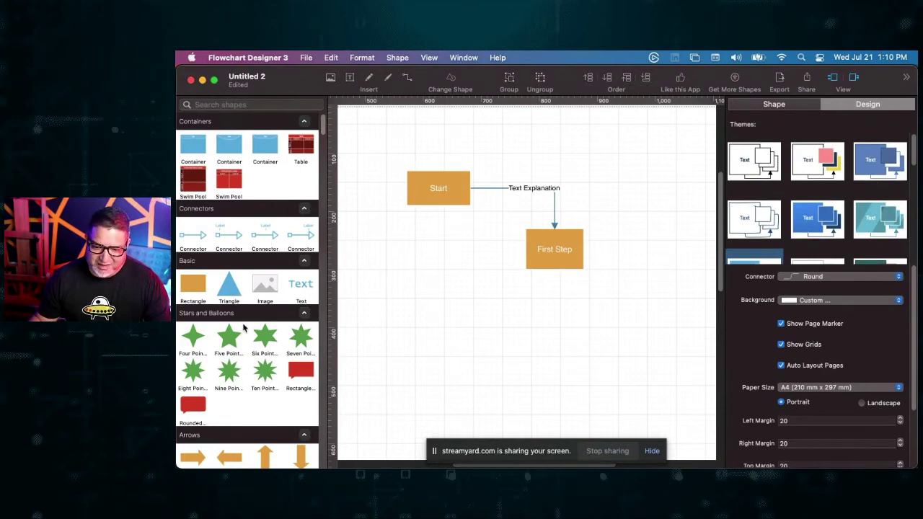
scroll(248, 407, down, 5)
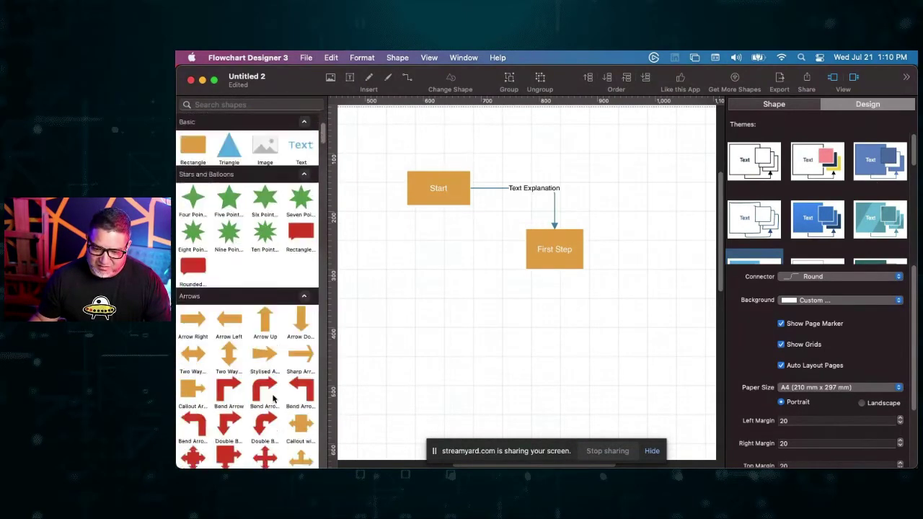
scroll(273, 398, down, 6)
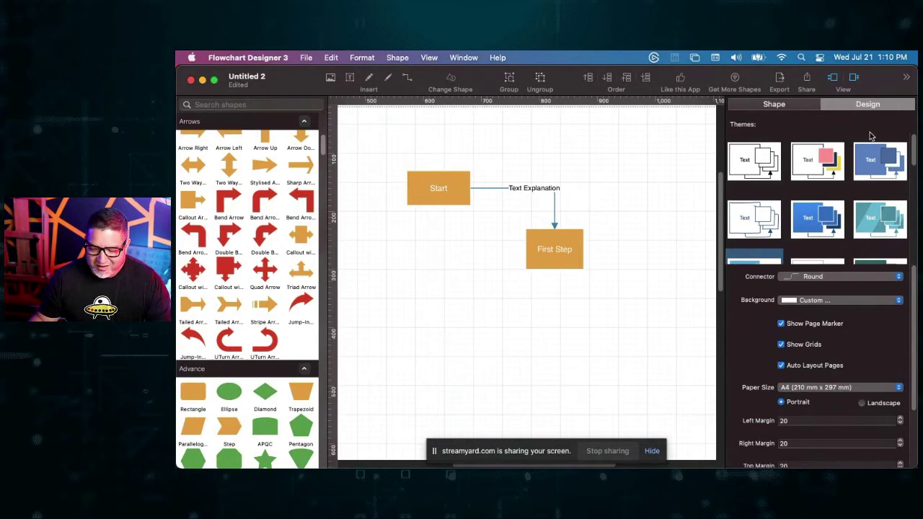
- Try the blue and dark green themes, keep the orange theme, and move First Step down-right
click(827, 232)
scroll(822, 230, down, 2)
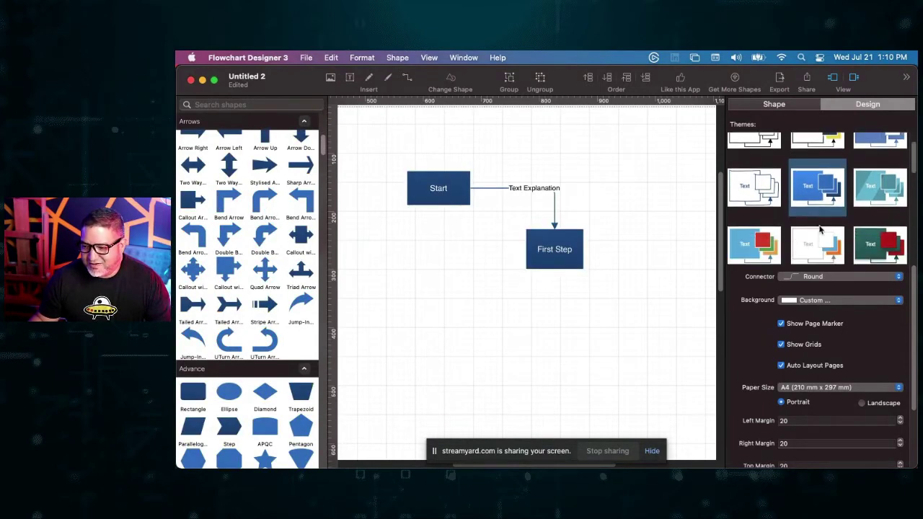
click(862, 254)
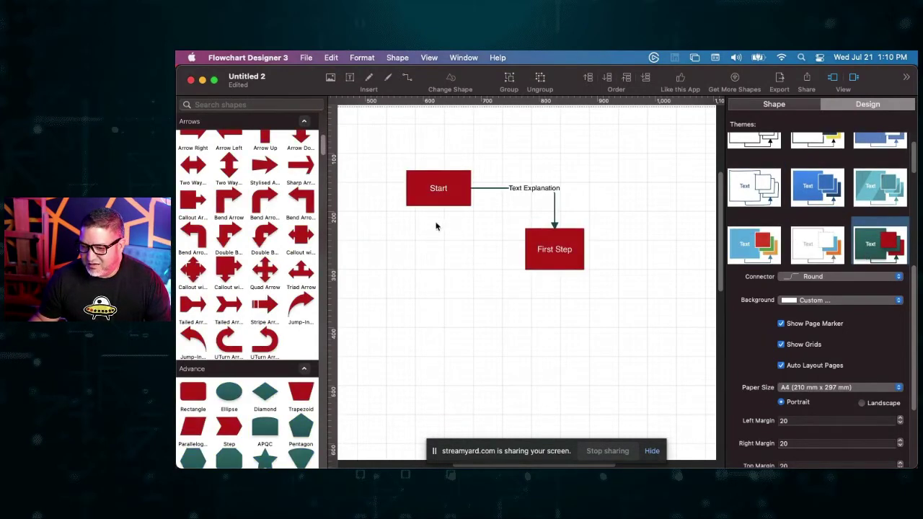
click(754, 249)
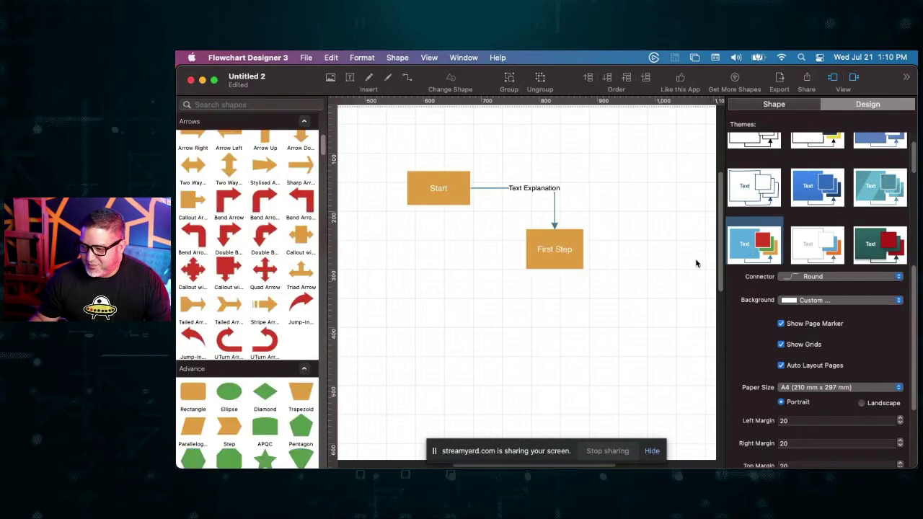
scroll(604, 284, up, 3)
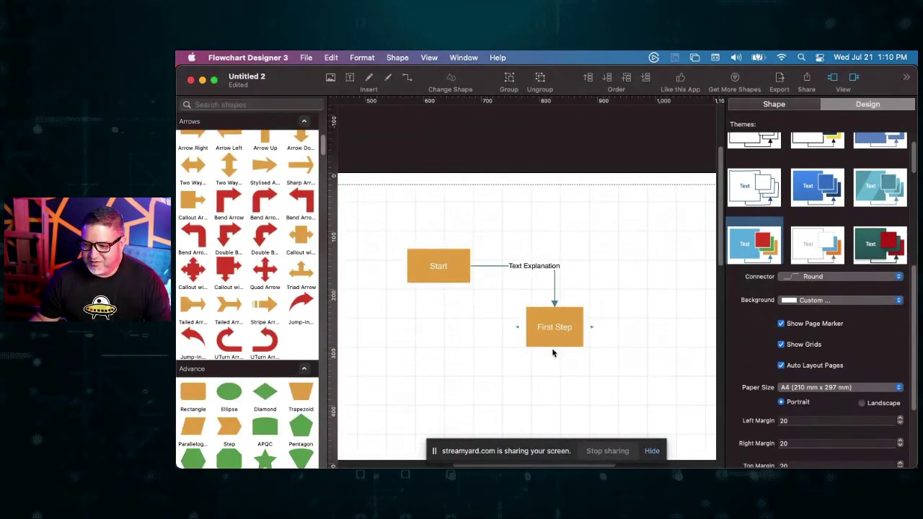
drag(556, 326, 594, 364)
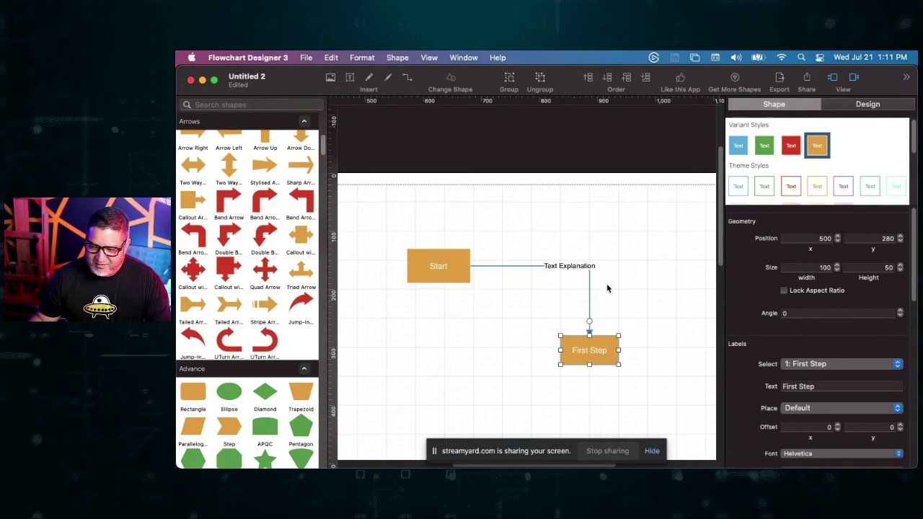
- Reroute the labelled connector rightward so its arrow loops into First Step's top
drag(581, 269, 537, 309)
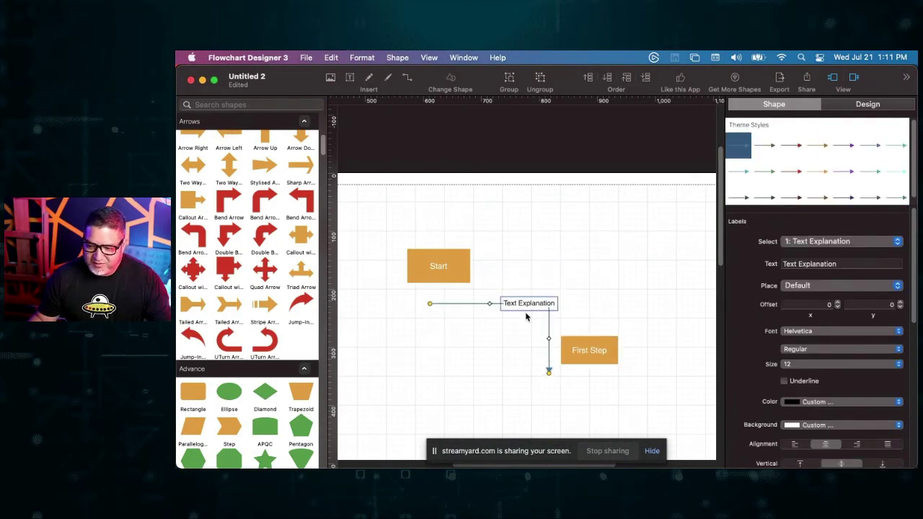
key(super+z)
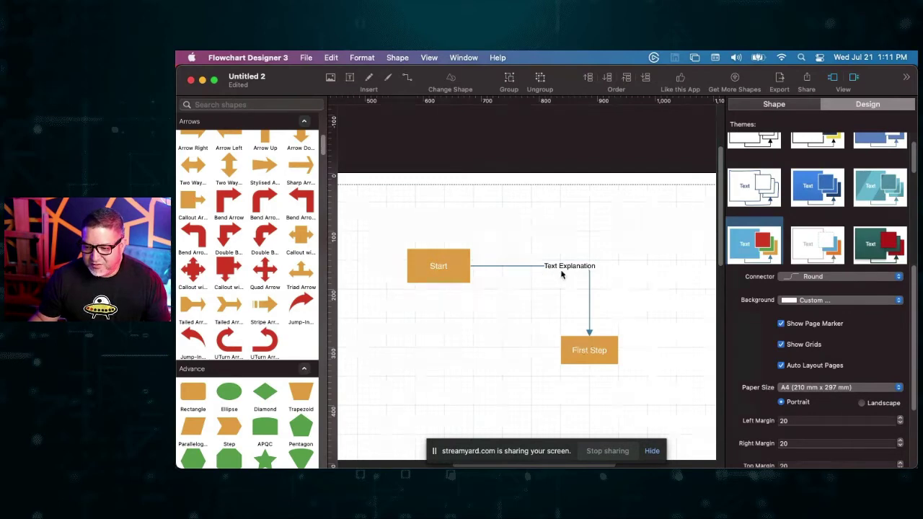
drag(588, 278, 523, 331)
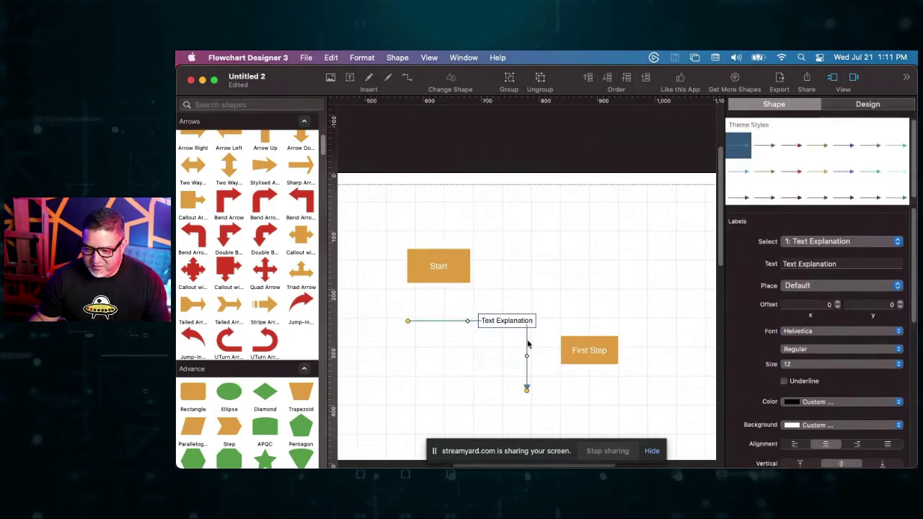
key(super+z)
click(606, 306)
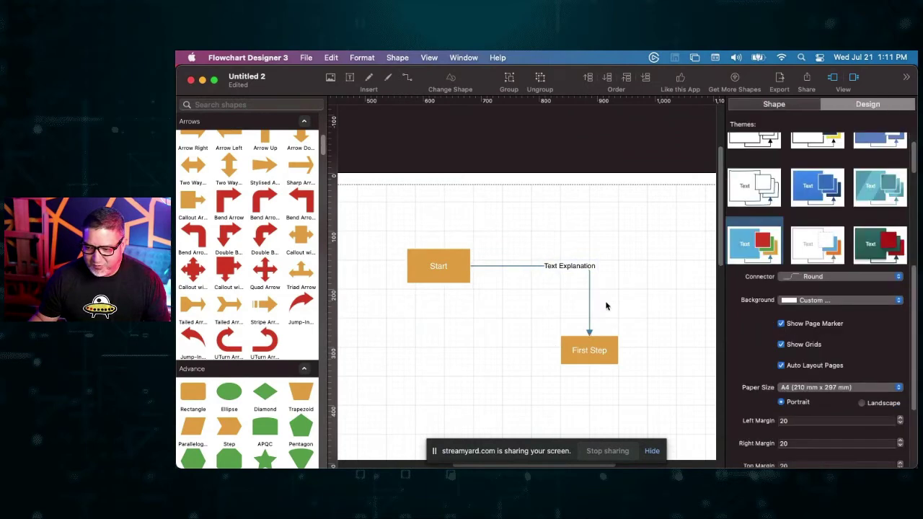
click(589, 303)
drag(589, 303, 663, 301)
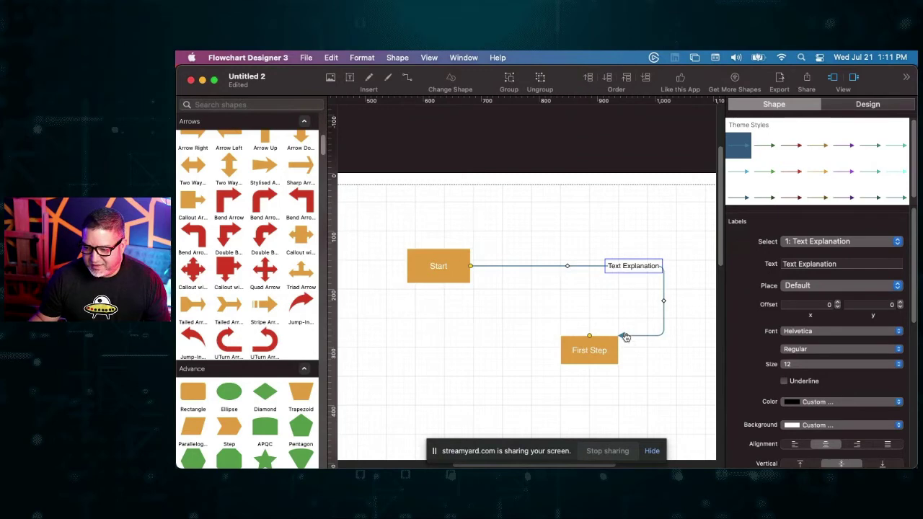
drag(626, 339, 639, 415)
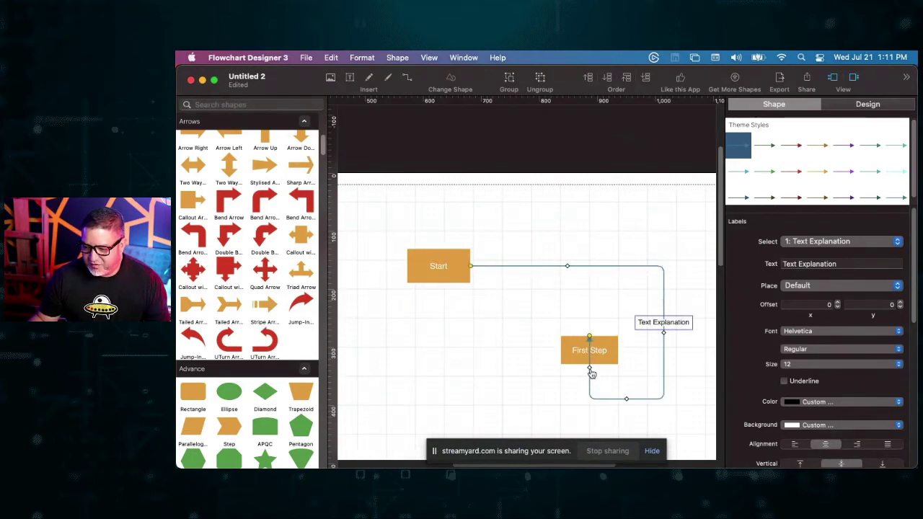
drag(591, 373, 617, 304)
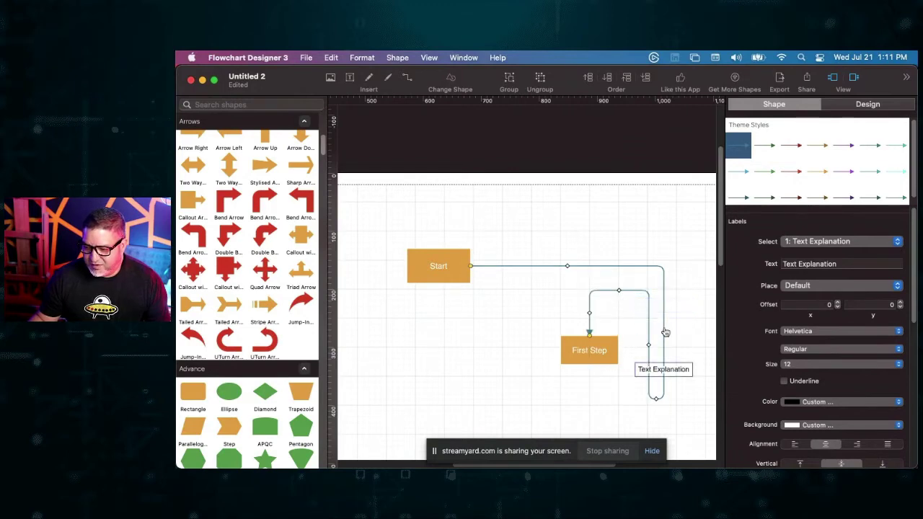
click(676, 333)
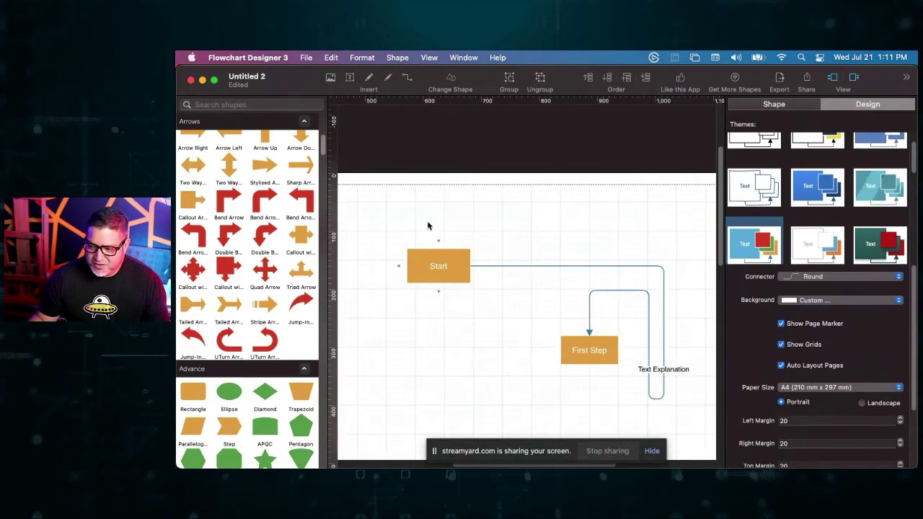
click(305, 57)
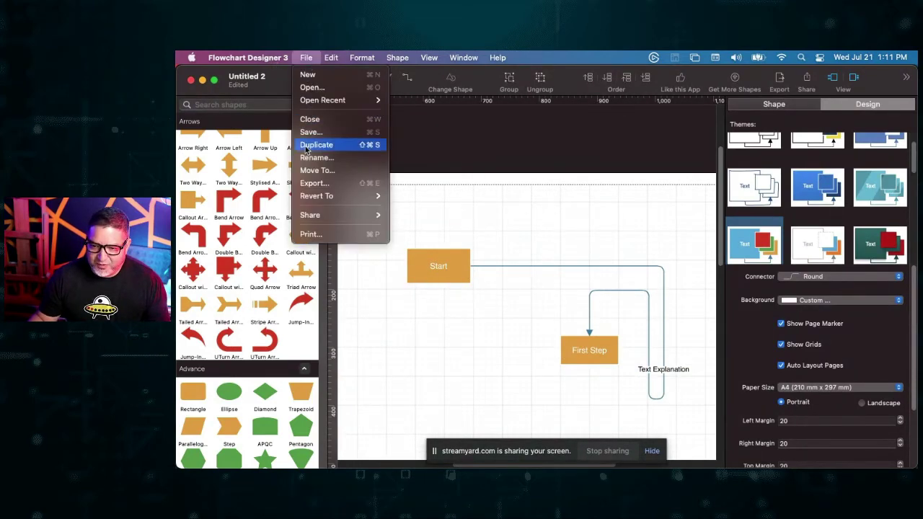
click(314, 183)
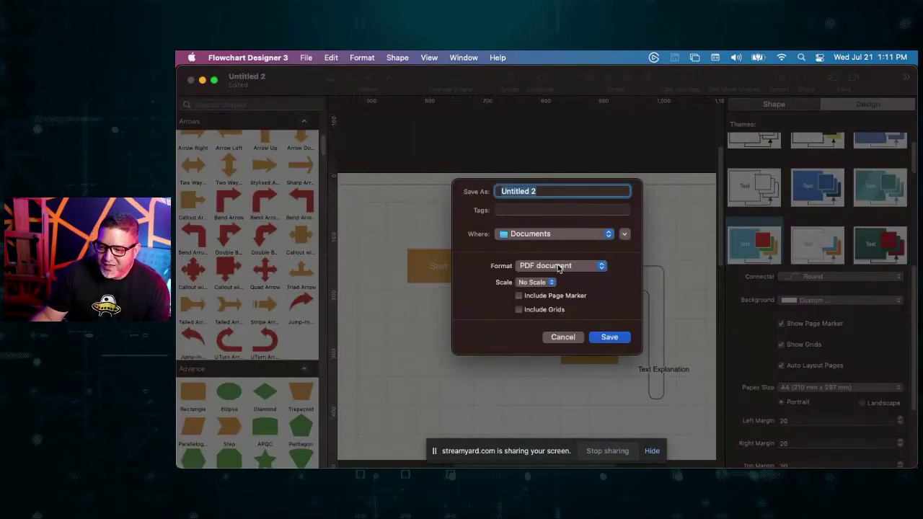
click(566, 266)
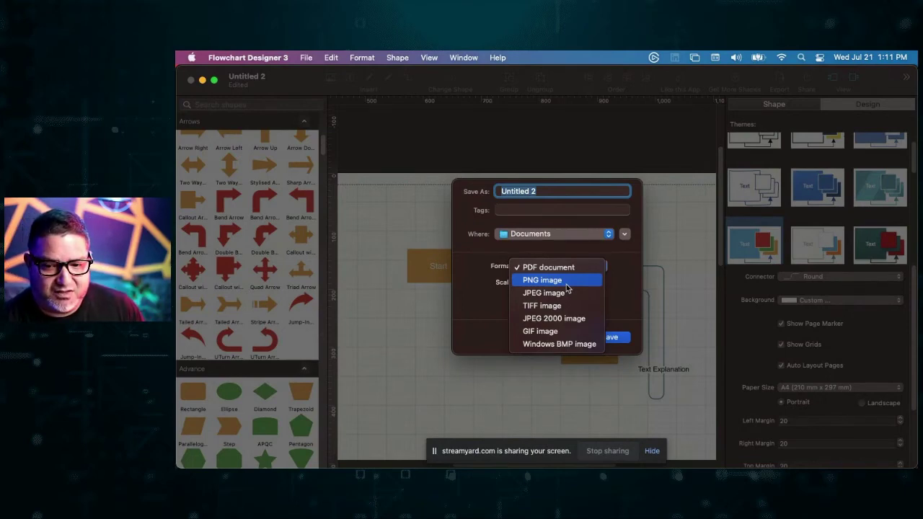
click(566, 284)
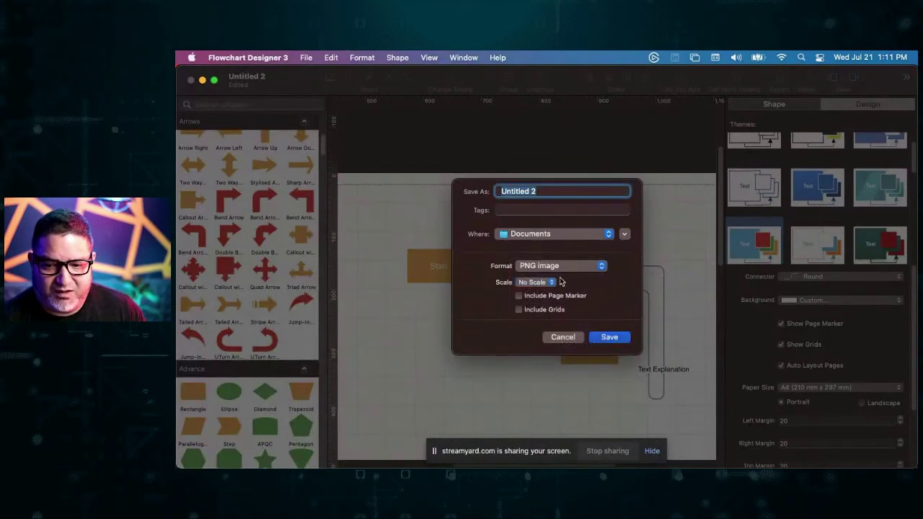
click(561, 339)
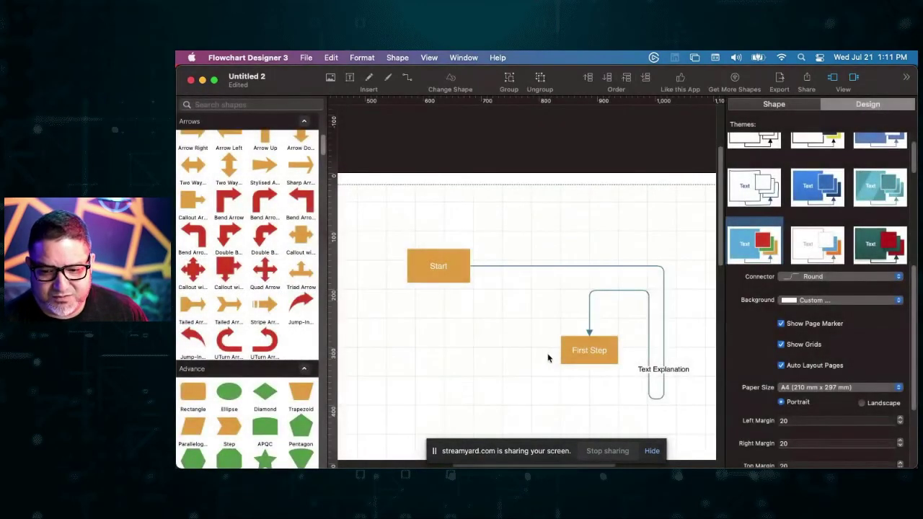
- Give the Text Explanation label a custom background colour at 0% opacity
click(687, 374)
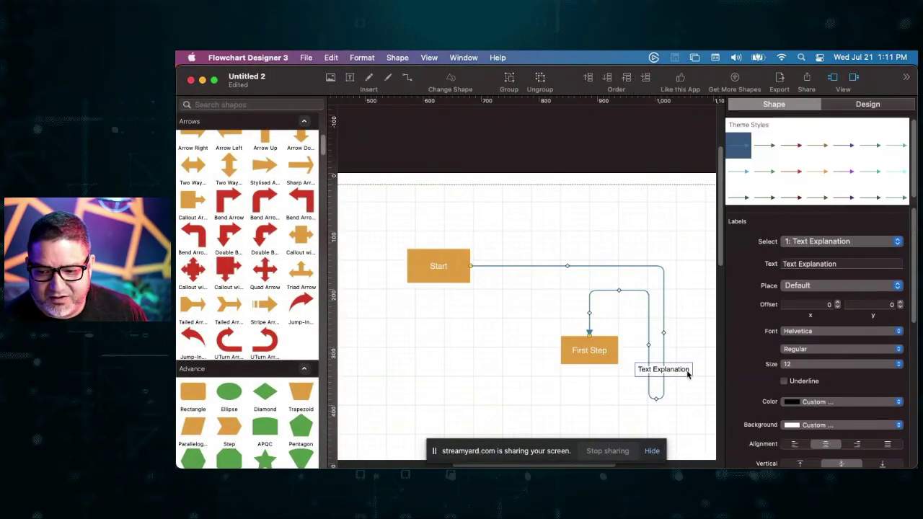
click(804, 425)
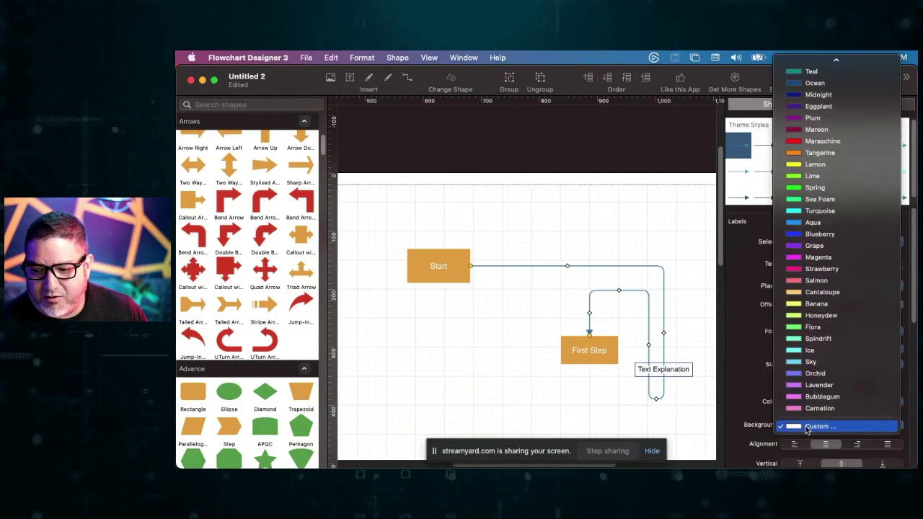
scroll(819, 303, up, 5)
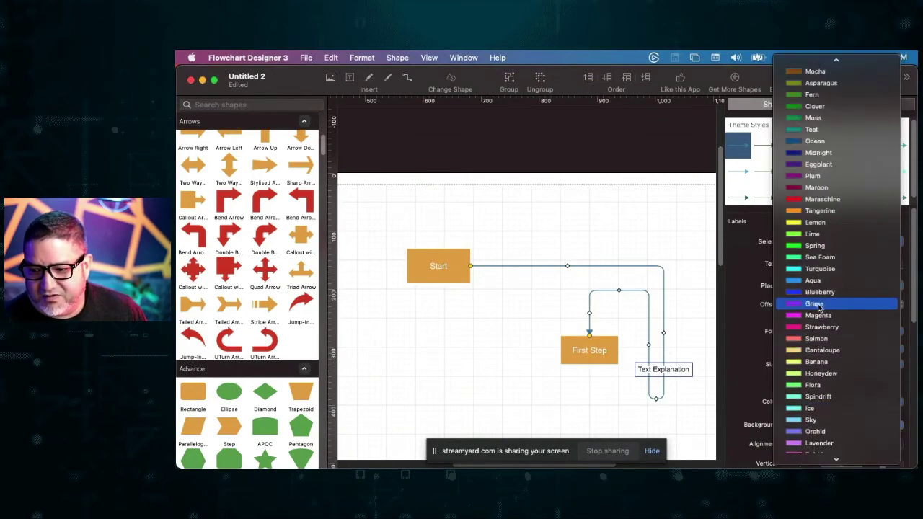
scroll(822, 294, down, 4)
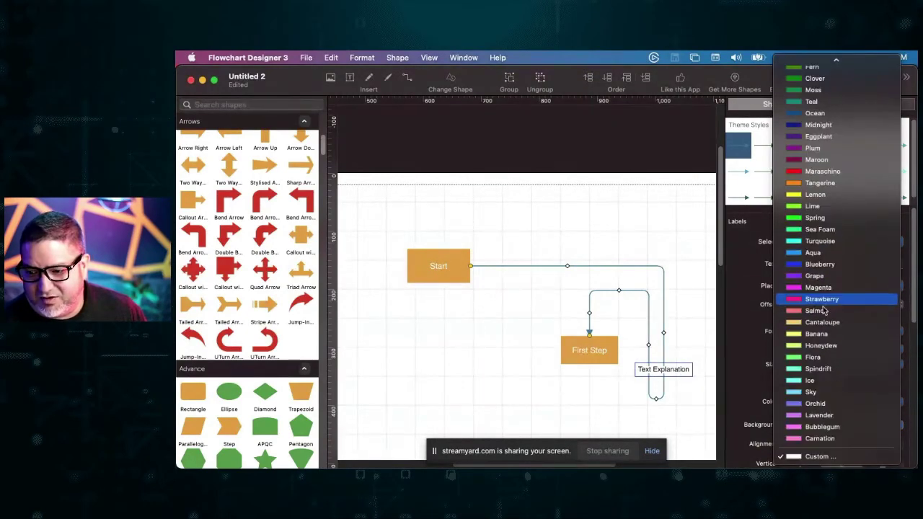
click(827, 456)
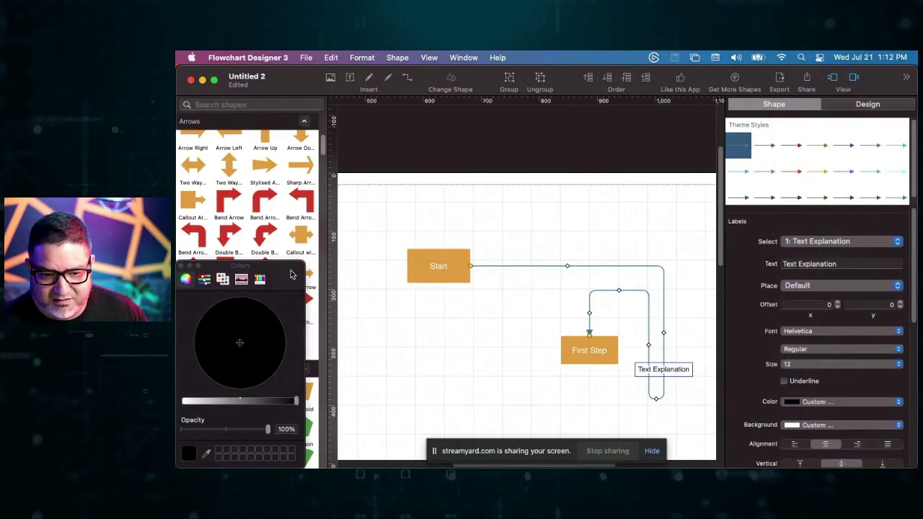
drag(295, 277, 534, 212)
drag(497, 363, 399, 364)
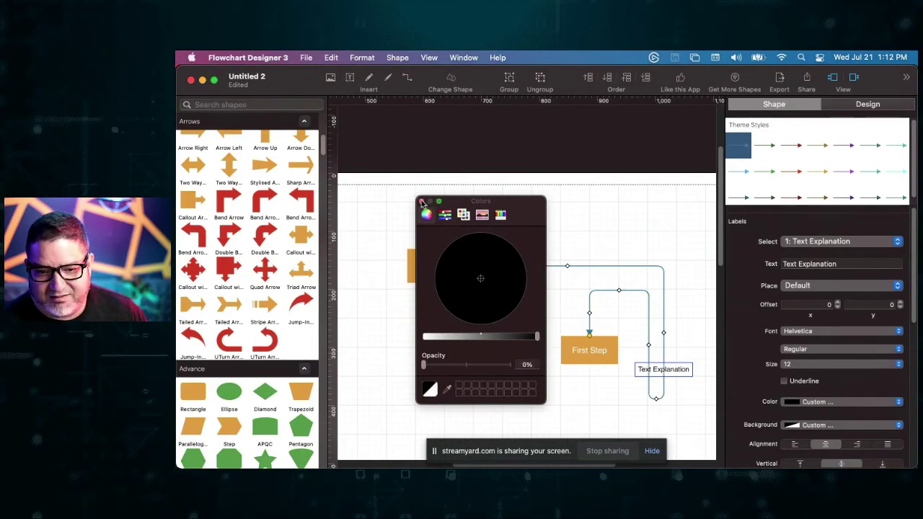
click(422, 201)
click(699, 409)
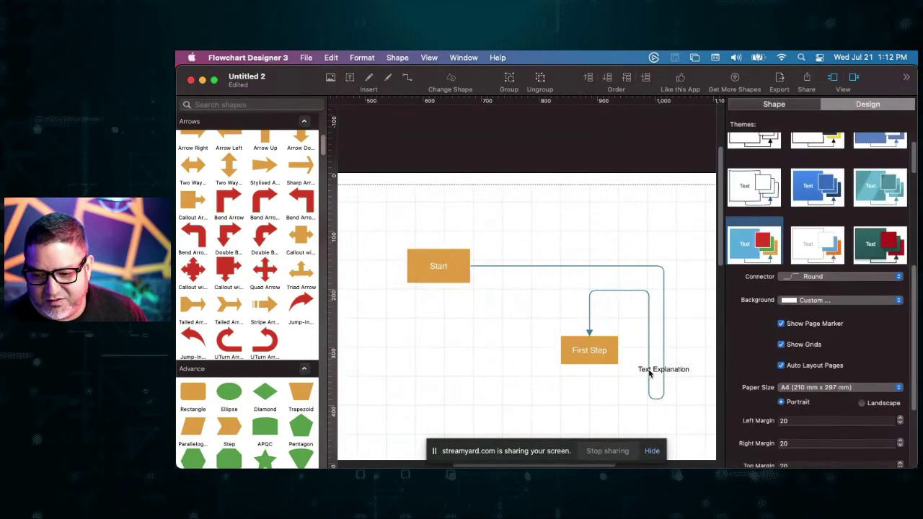
click(650, 373)
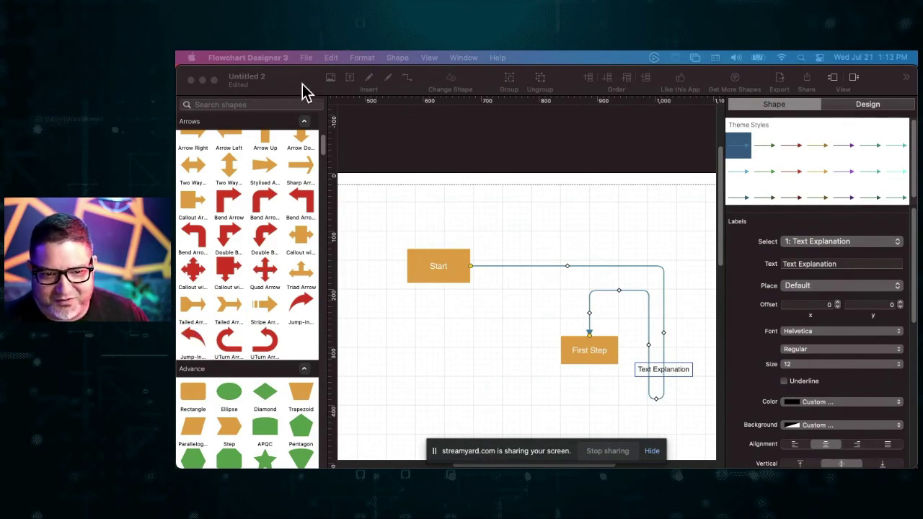
- Move the flowchart window aside and bring Edge's Flowchart Designer 3 App Store page forward
drag(302, 84, 360, 120)
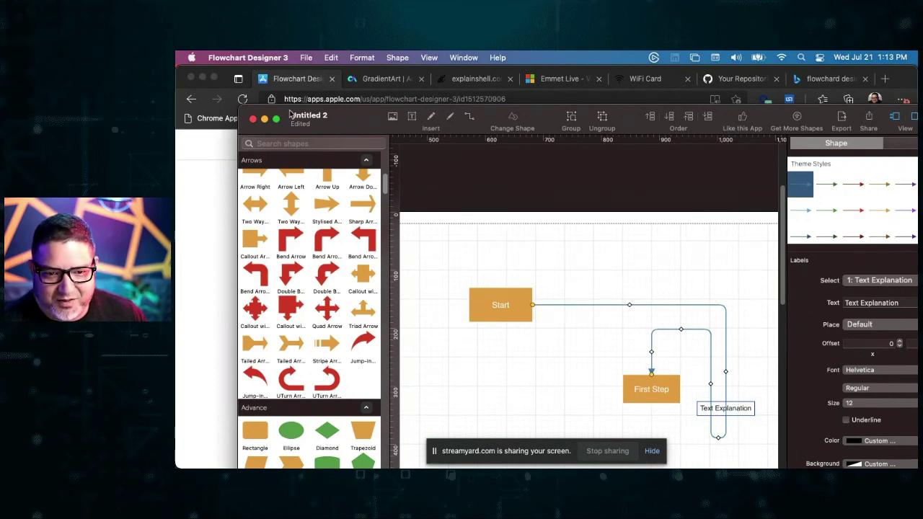
click(213, 159)
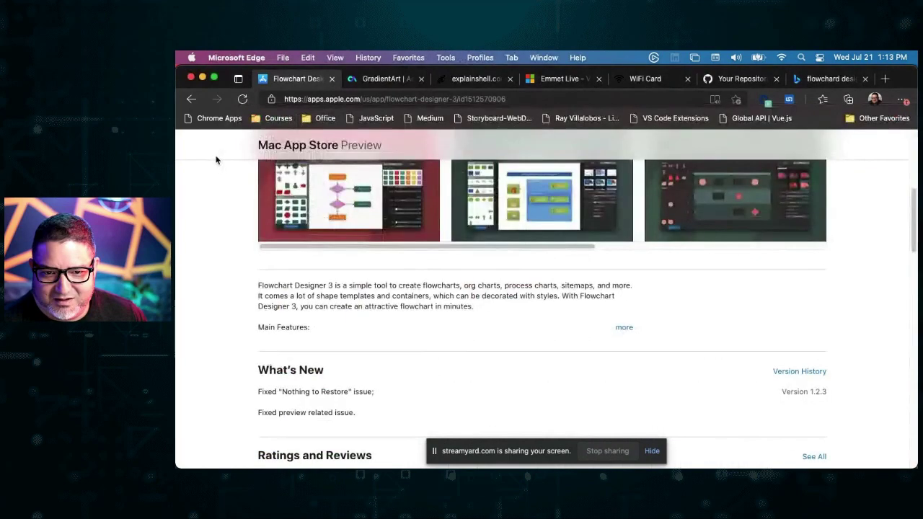